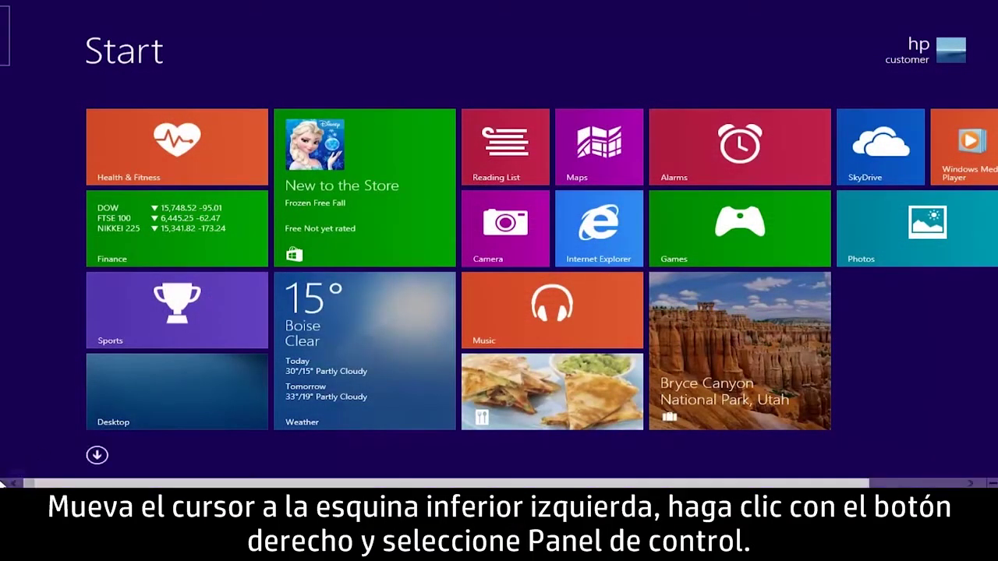
Open Control Panel's File History page, showing backup off with HP v220w (E:) as the drive
{"action": "right_click", "coordinate": [3, 480]}
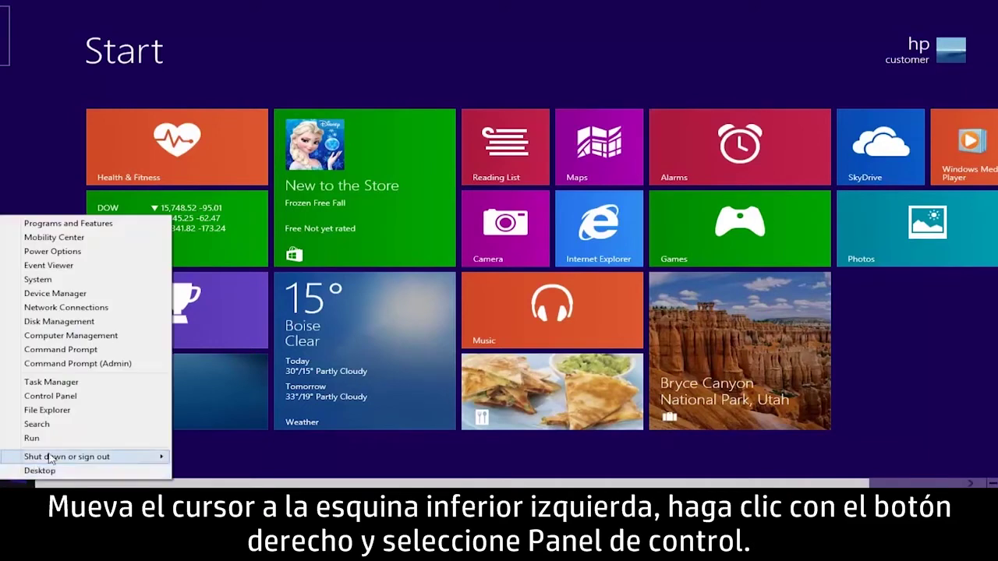
{"action": "left_click", "coordinate": [111, 402]}
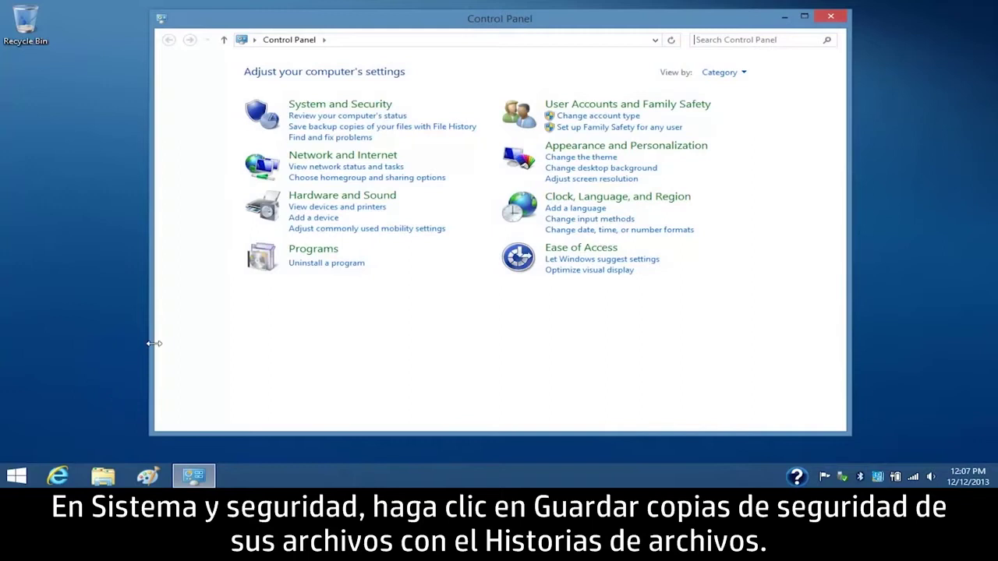
{"action": "left_click", "coordinate": [305, 128]}
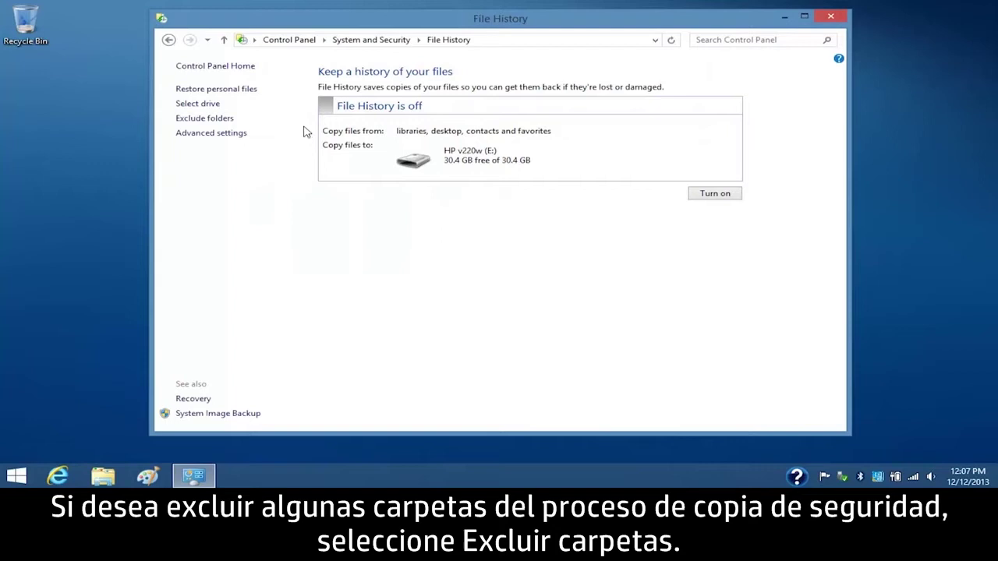
Add the Videos library to File History's excluded folders and save the change
{"action": "left_click", "coordinate": [234, 122]}
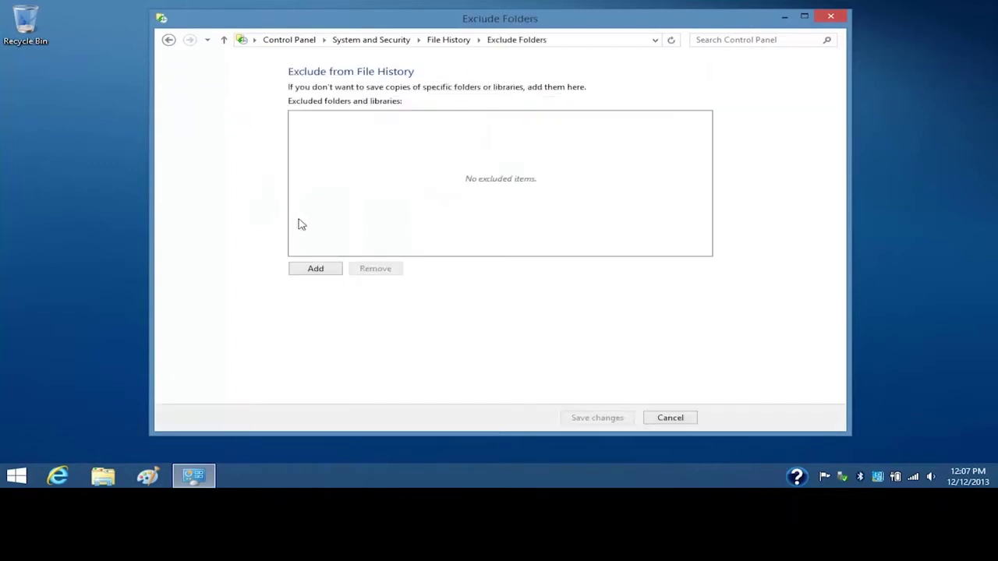
{"action": "left_click", "coordinate": [334, 272]}
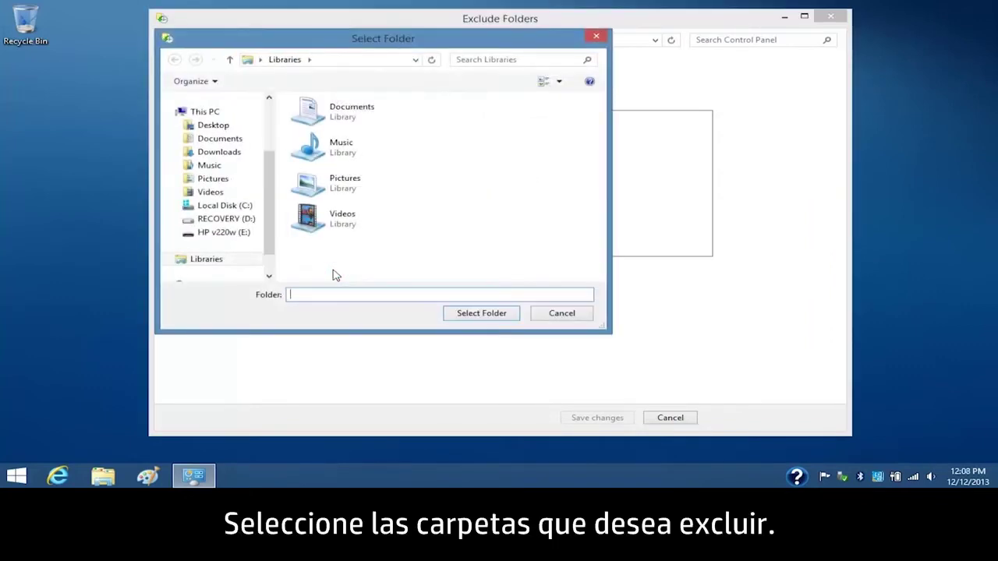
{"action": "left_click", "coordinate": [340, 232]}
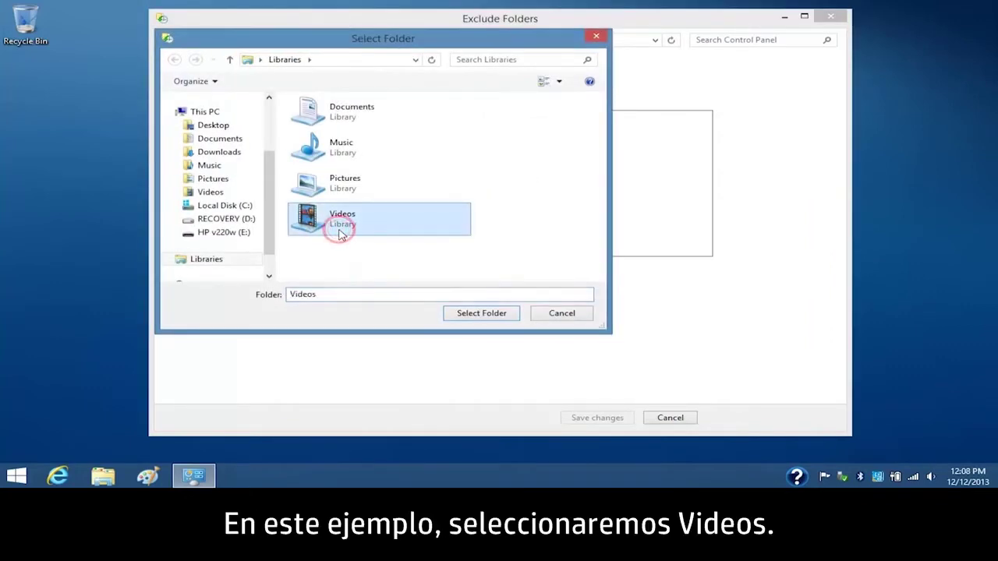
{"action": "left_click", "coordinate": [452, 315]}
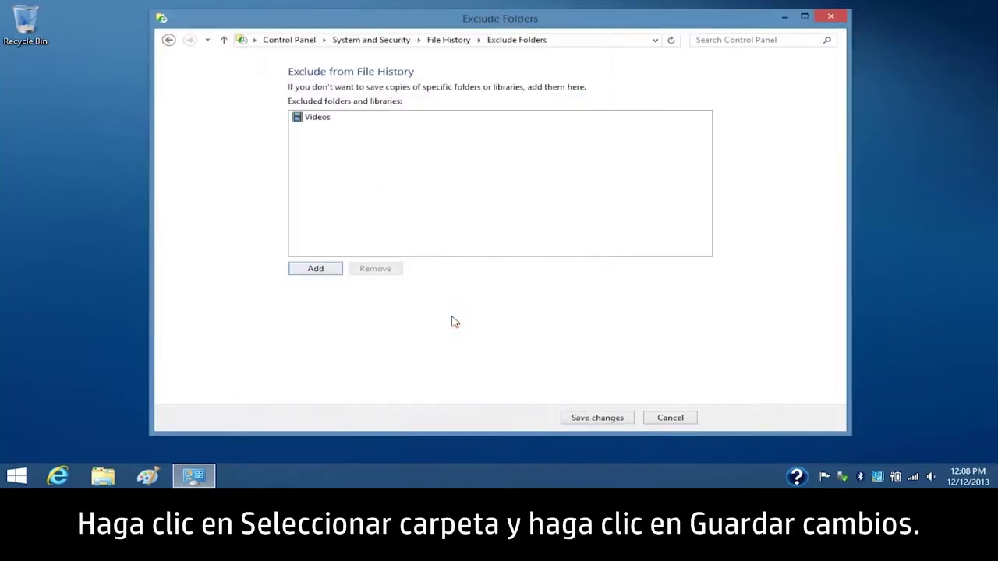
{"action": "left_click", "coordinate": [572, 421]}
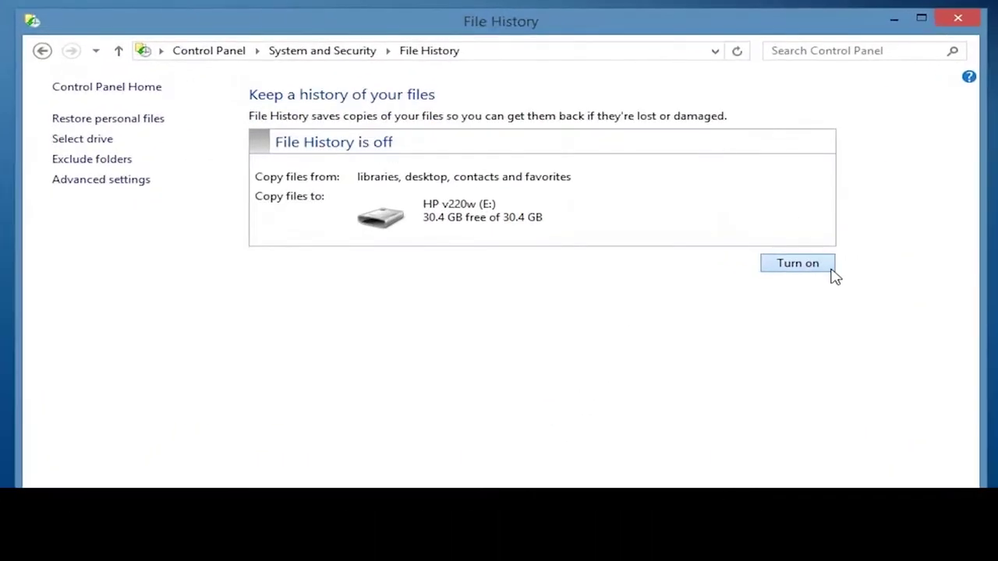
Turn File History on so it backs up to the HP v220w (E:) drive
{"action": "left_click", "coordinate": [737, 195]}
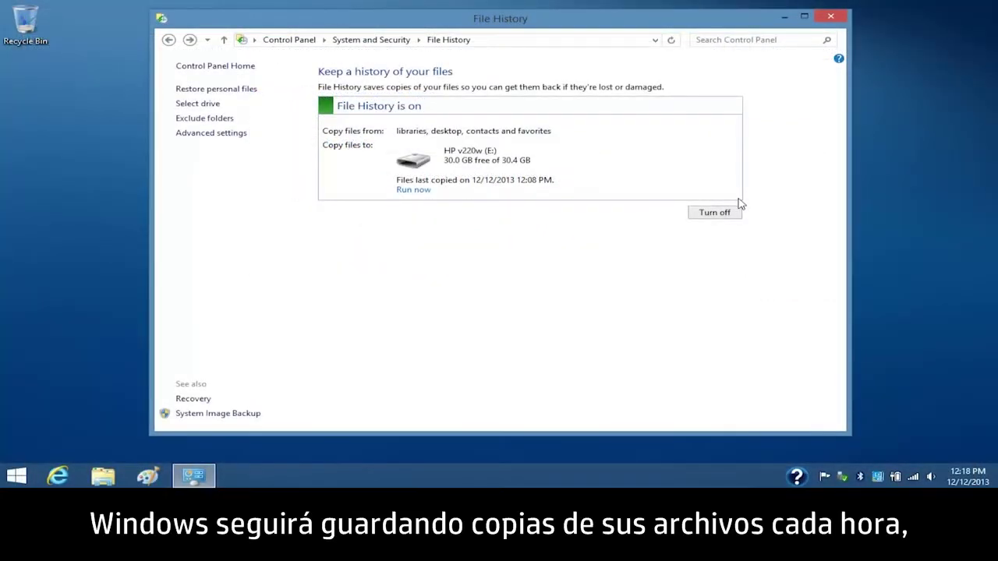
Set File History's advanced options to copy every 3 hours and keep versions 3 months
{"action": "left_click", "coordinate": [248, 140]}
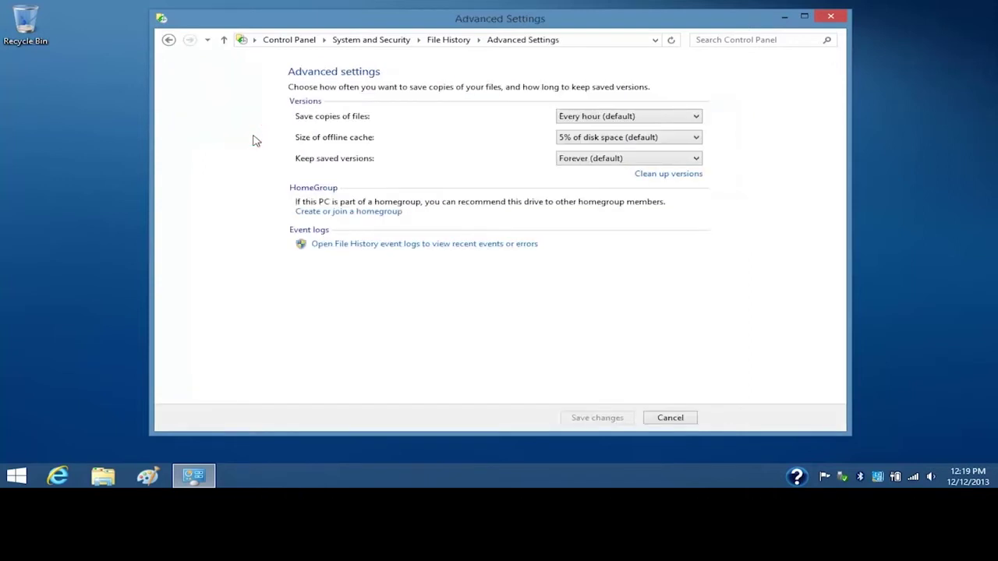
{"action": "left_click", "coordinate": [693, 118]}
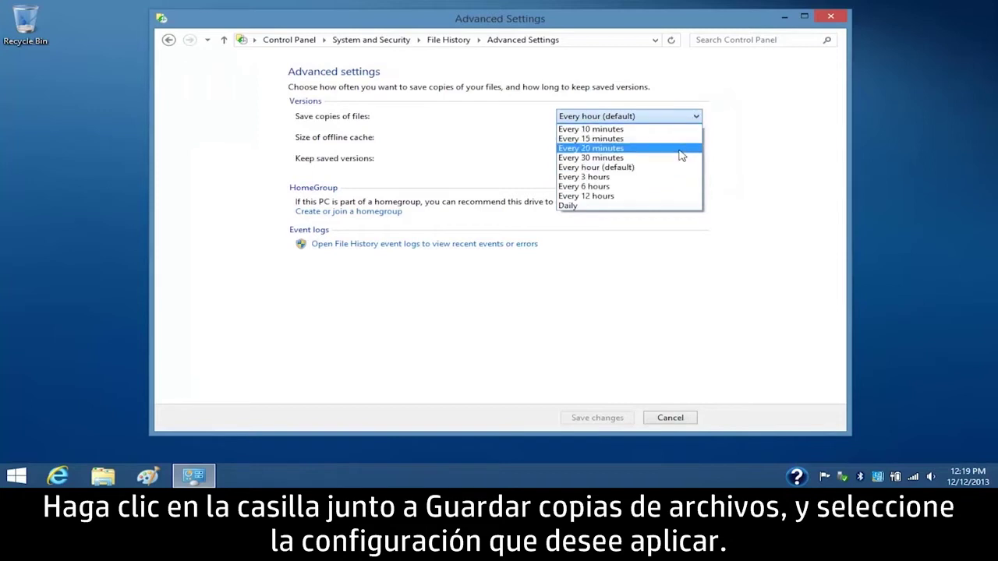
{"action": "left_click", "coordinate": [673, 177]}
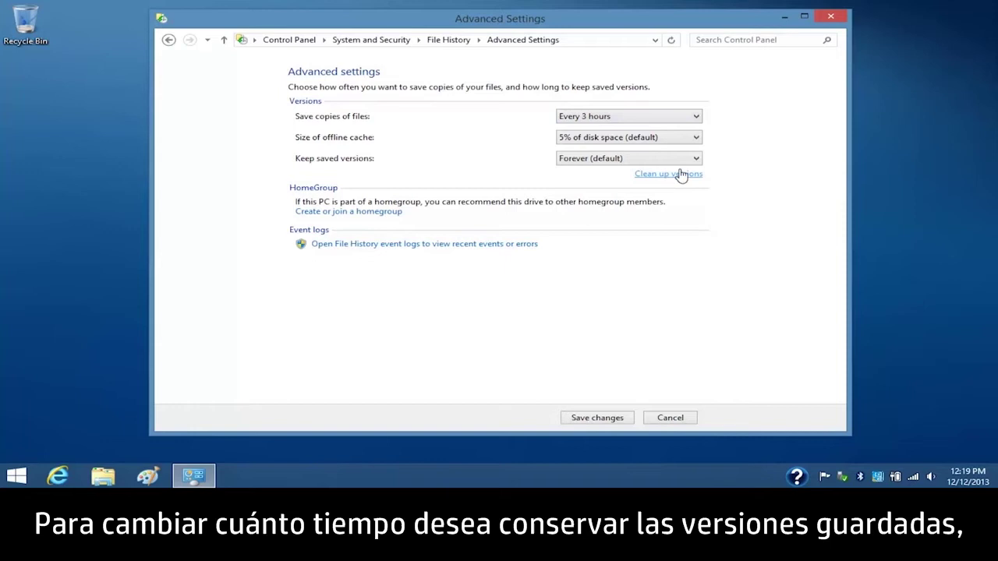
{"action": "left_click", "coordinate": [697, 158]}
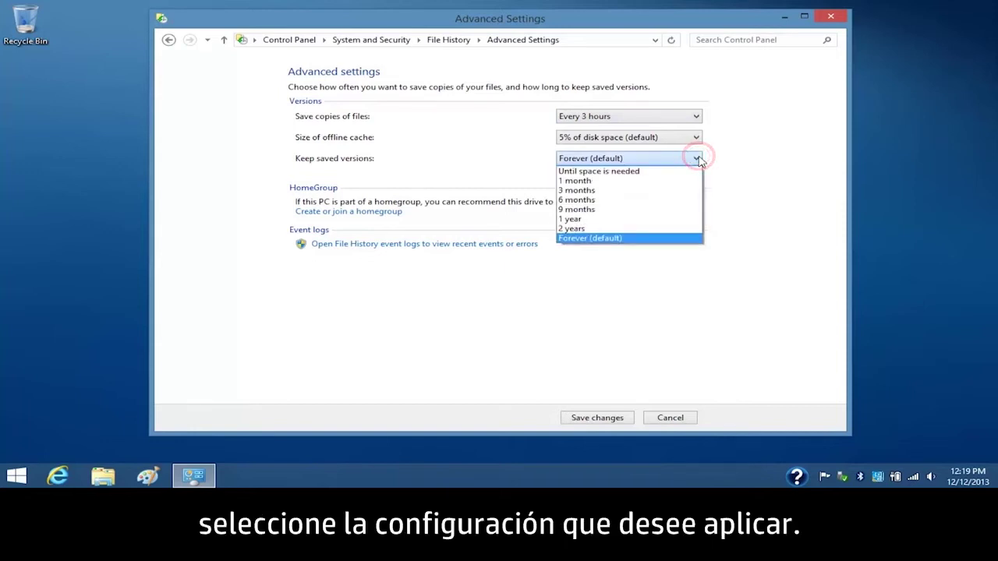
{"action": "left_click", "coordinate": [668, 192]}
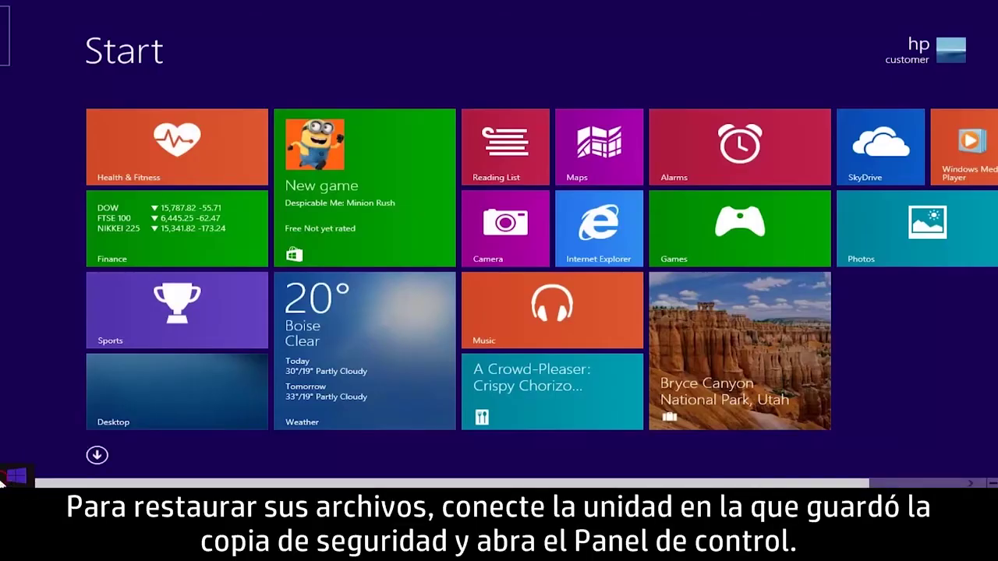
Open File History's restore window from Control Panel and select the Documents library
{"action": "right_click", "coordinate": [4, 477]}
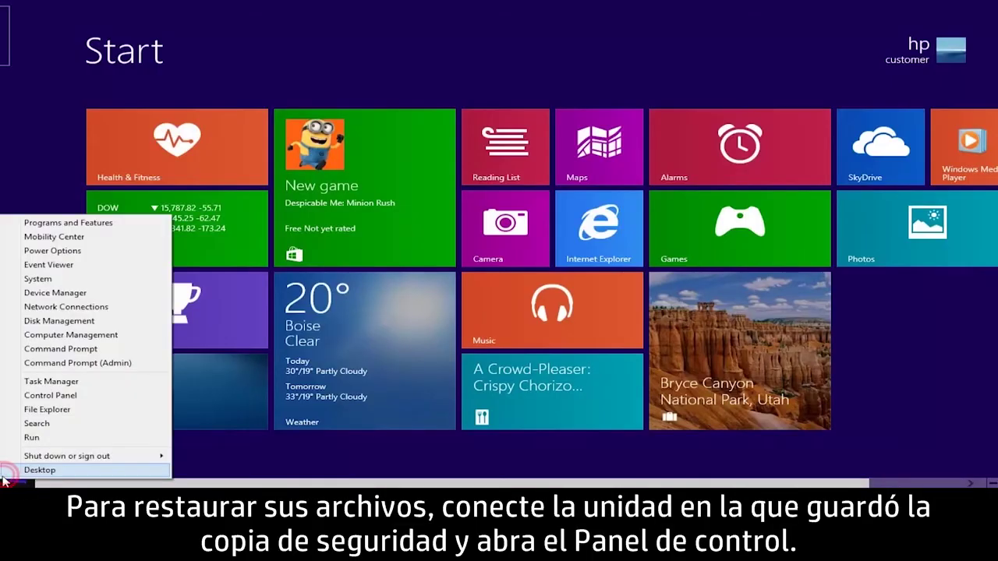
{"action": "left_click", "coordinate": [117, 399]}
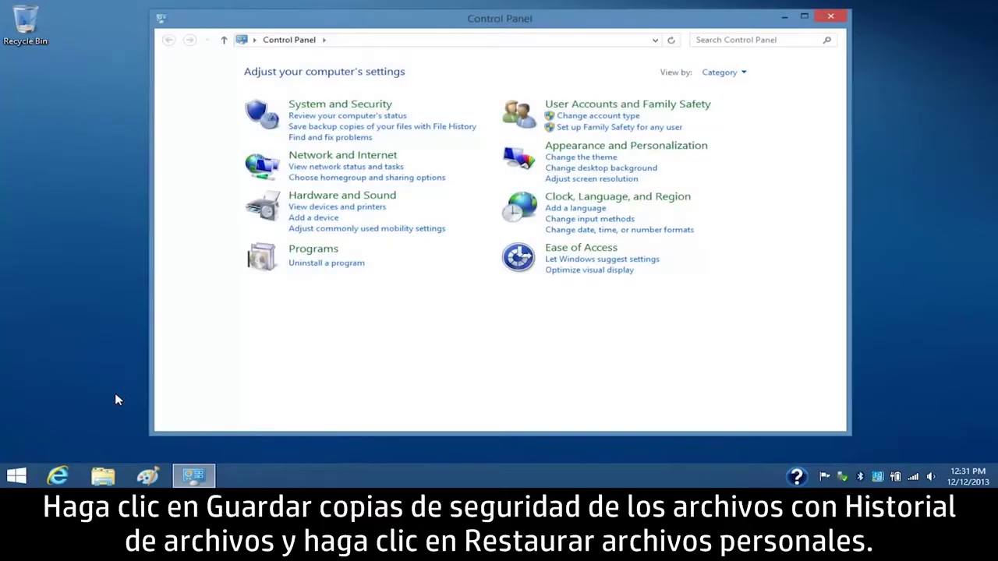
{"action": "left_click", "coordinate": [293, 127]}
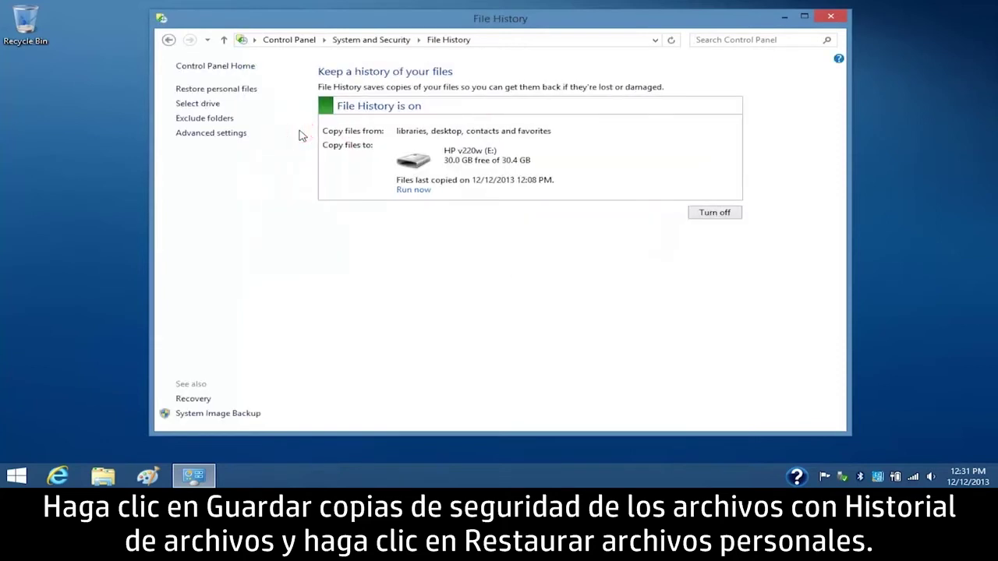
{"action": "left_click", "coordinate": [248, 89]}
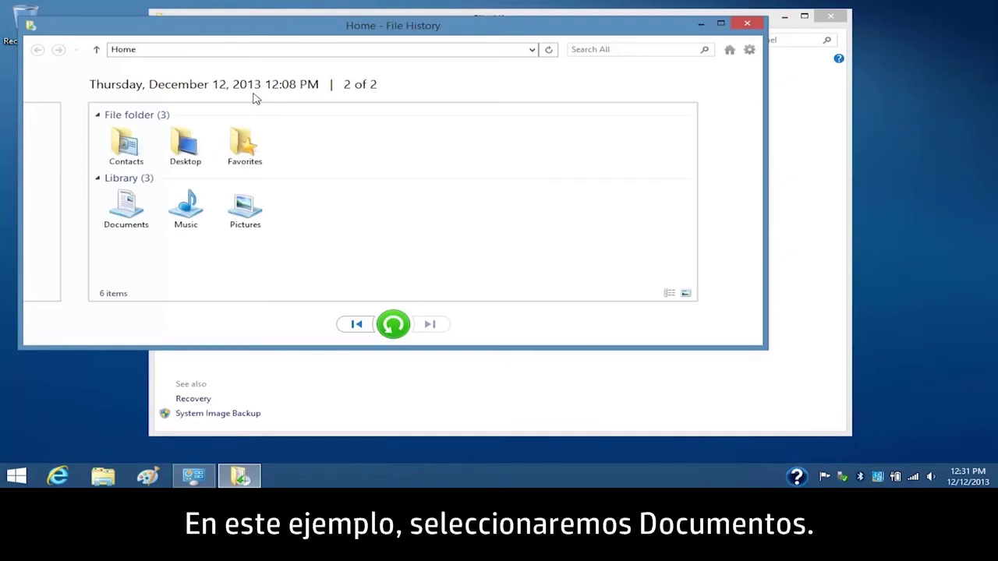
{"action": "left_click", "coordinate": [140, 200]}
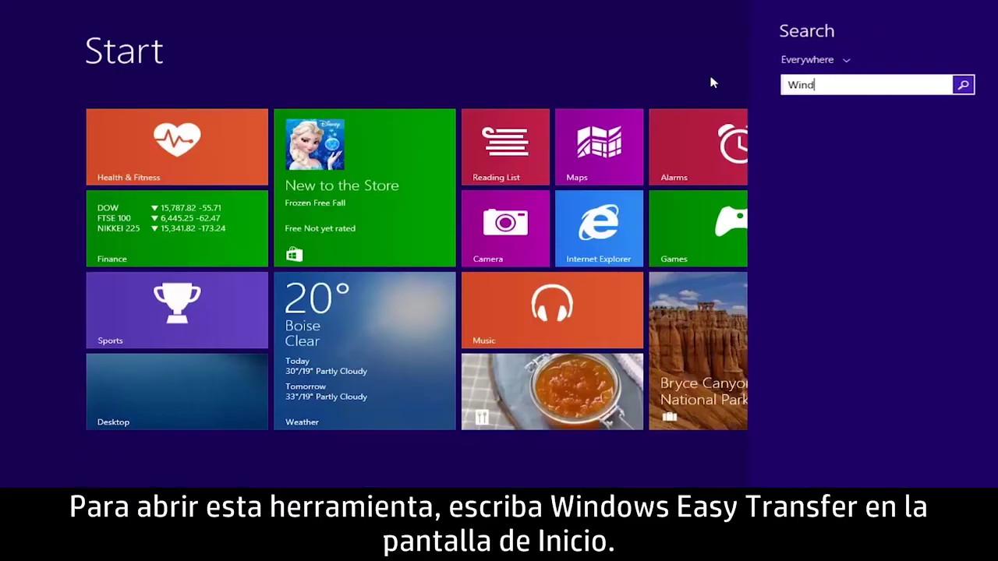
Launch Windows Easy Transfer from a Start search and continue past its welcome page
{"action": "type", "text": "ows Easy Tr"}
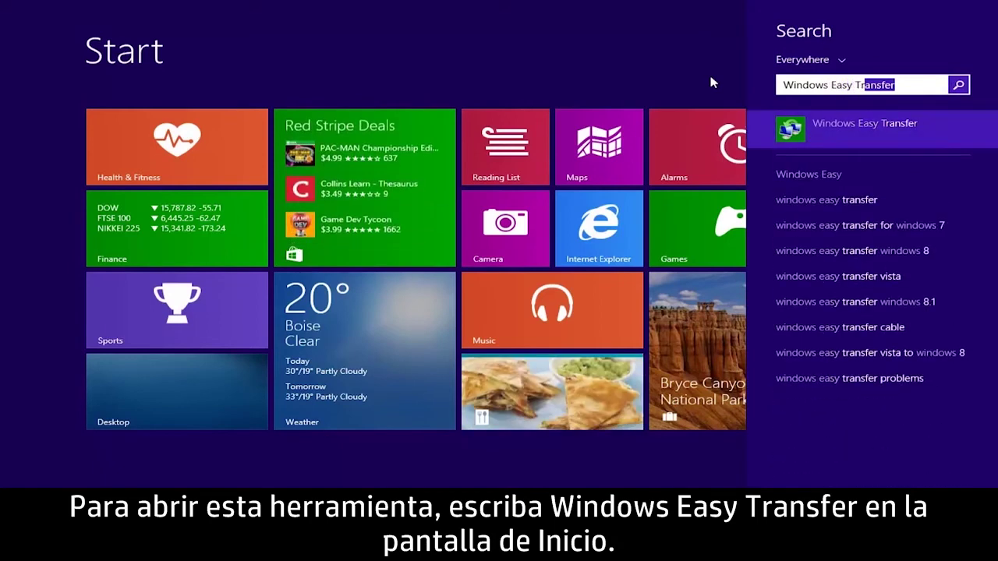
{"action": "type", "text": "ansfer"}
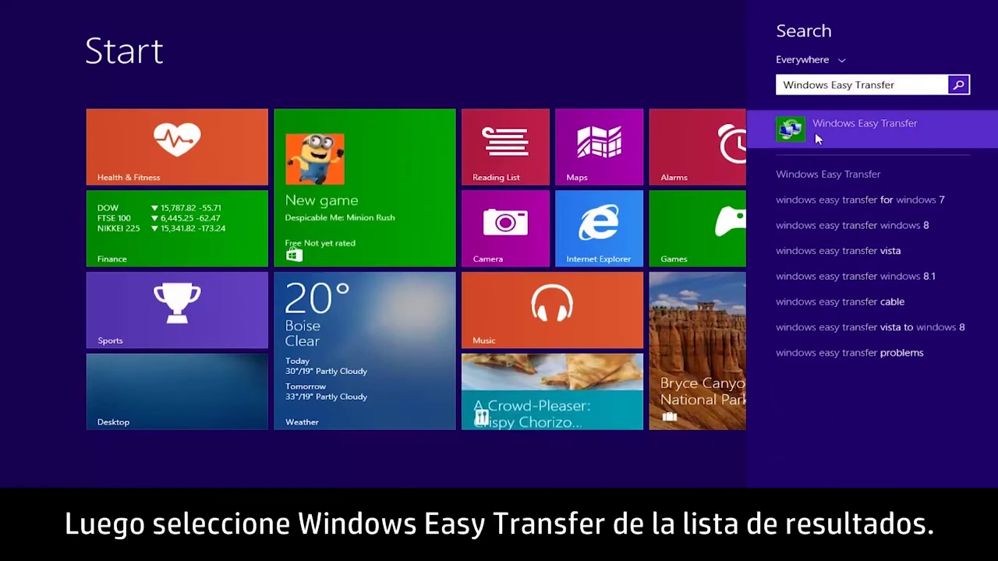
{"action": "left_click", "coordinate": [820, 136]}
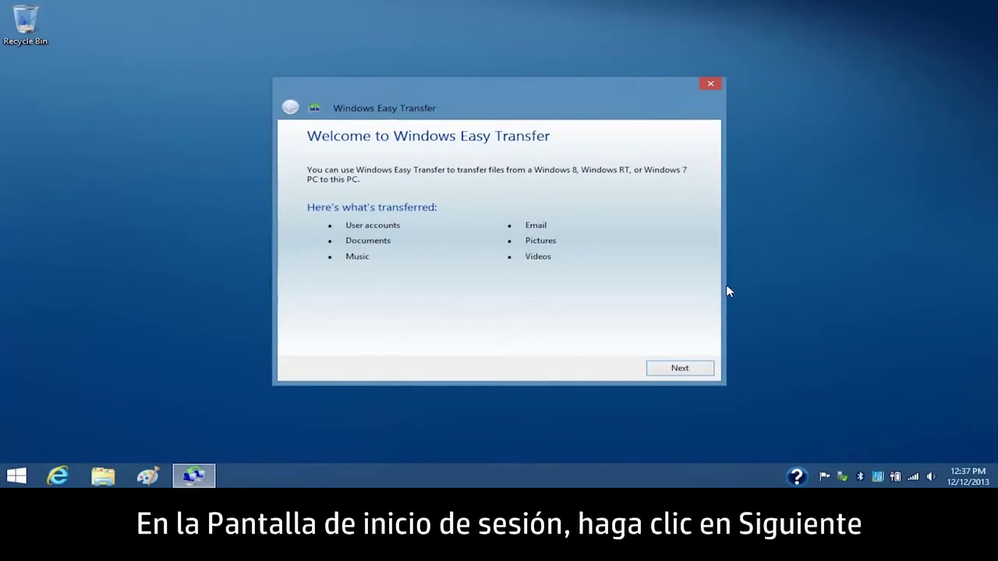
{"action": "left_click", "coordinate": [698, 371]}
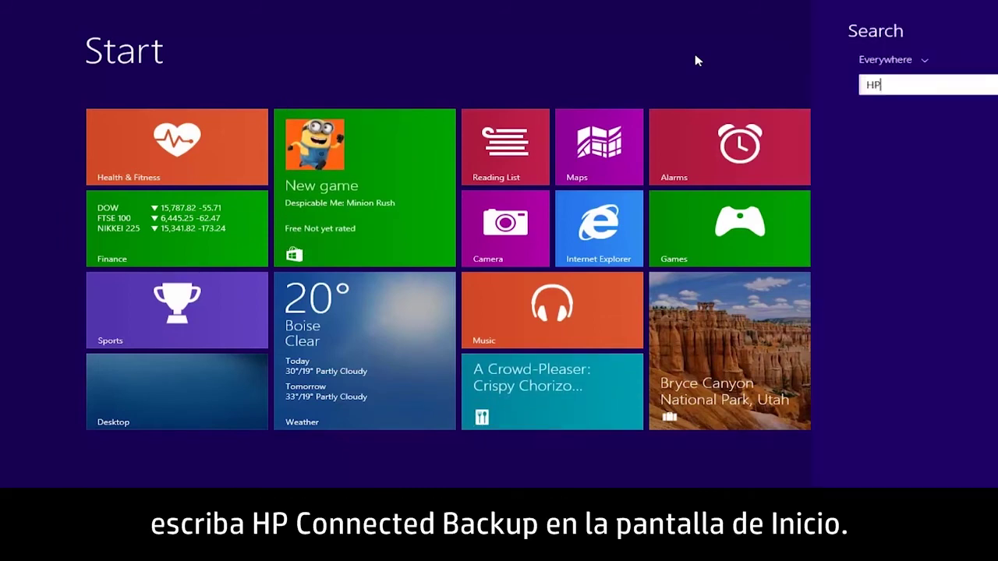
Search the web for 'HP Connected Backup' and open the Connected Backup Overview page
{"action": "type", "text": " Connected "}
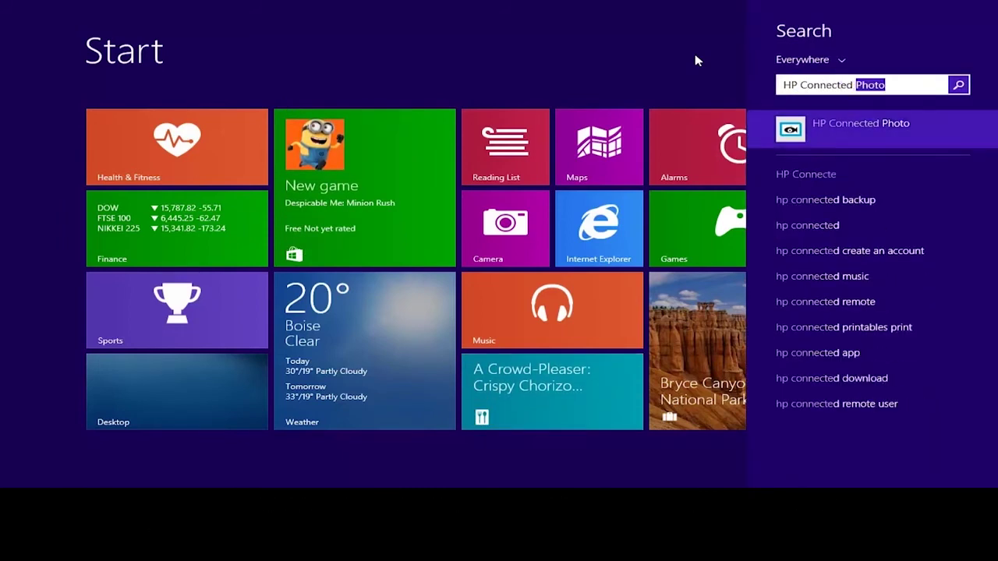
{"action": "type", "text": "Backup"}
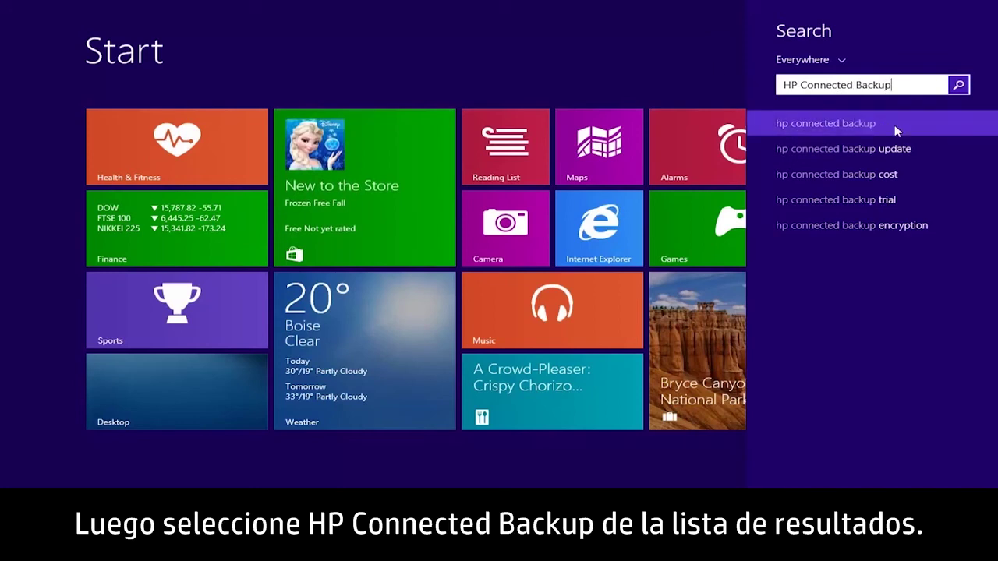
{"action": "left_click", "coordinate": [895, 131]}
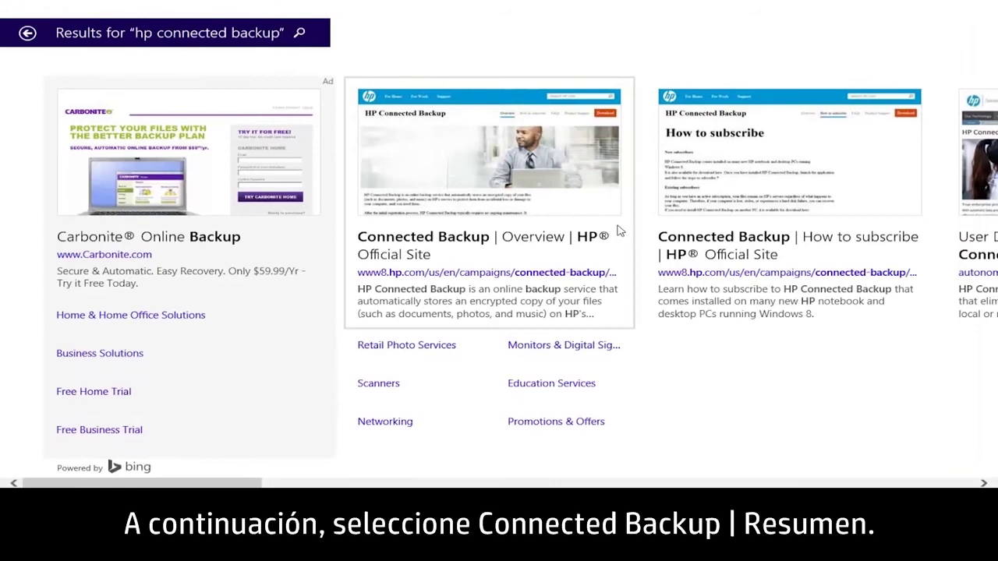
{"action": "left_click", "coordinate": [573, 250]}
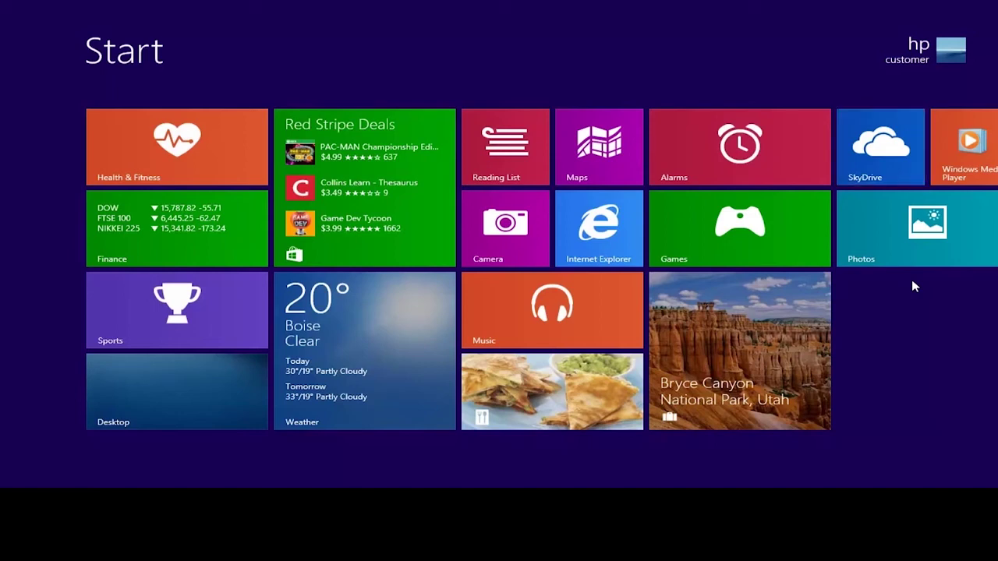
Open the SkyDrive app from Start and reveal its app bar commands
{"action": "left_click", "coordinate": [905, 178]}
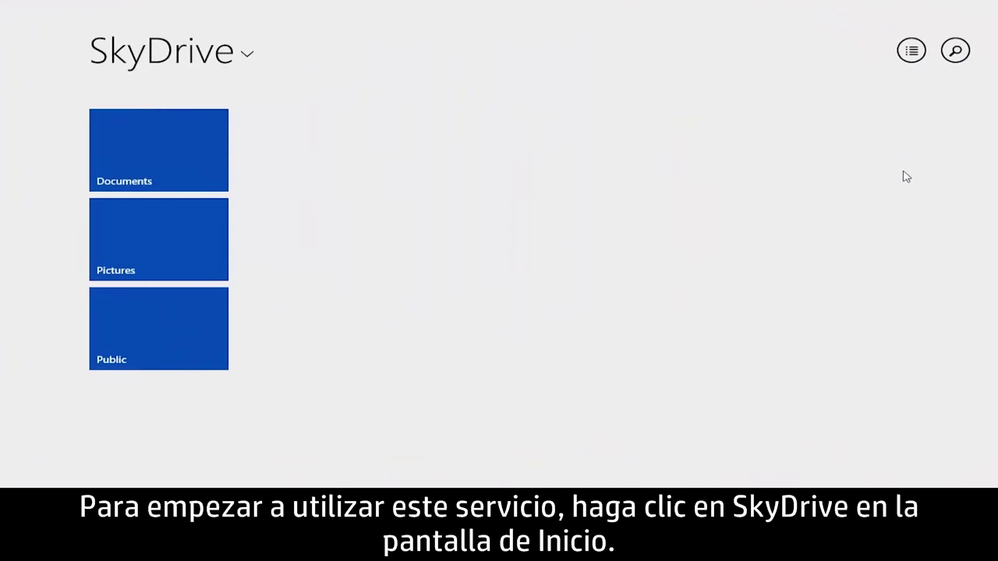
{"action": "right_click", "coordinate": [906, 178]}
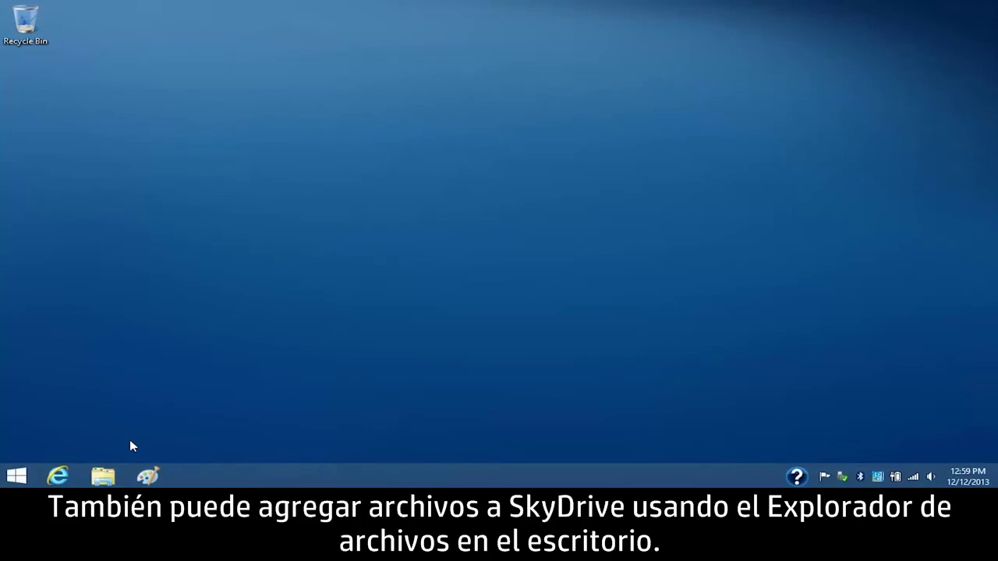
Copy the Flowers folder from the Pictures library and paste it into SkyDrive's Pictures folder
{"action": "left_click", "coordinate": [114, 474]}
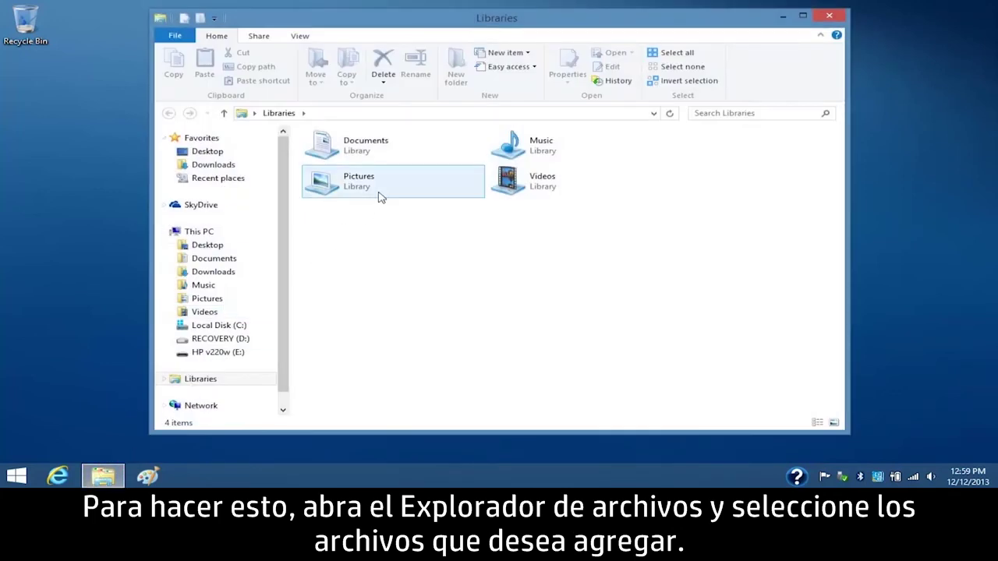
{"action": "double_click", "coordinate": [379, 196]}
{"action": "left_click", "coordinate": [414, 173]}
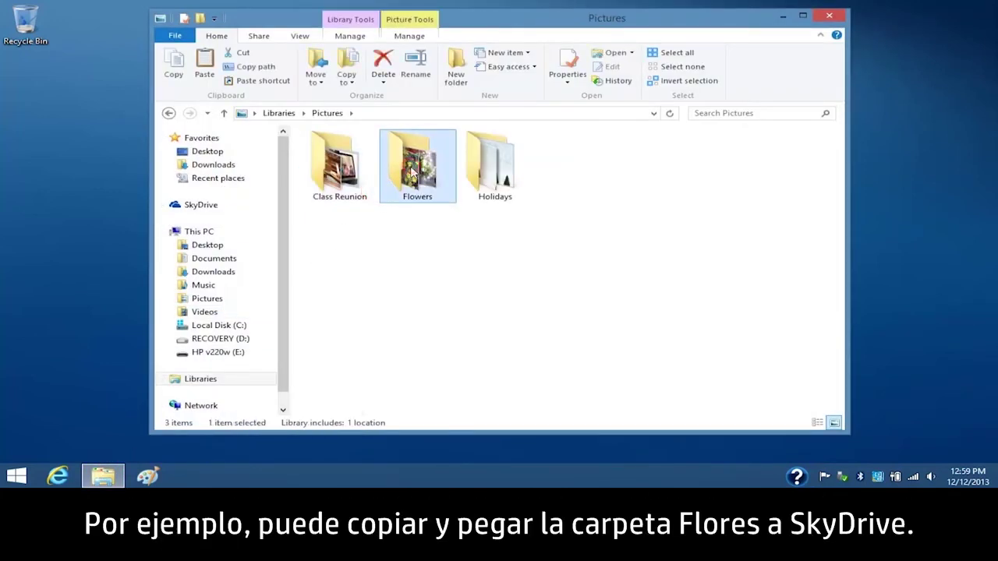
{"action": "right_click", "coordinate": [414, 173]}
{"action": "left_click", "coordinate": [515, 302]}
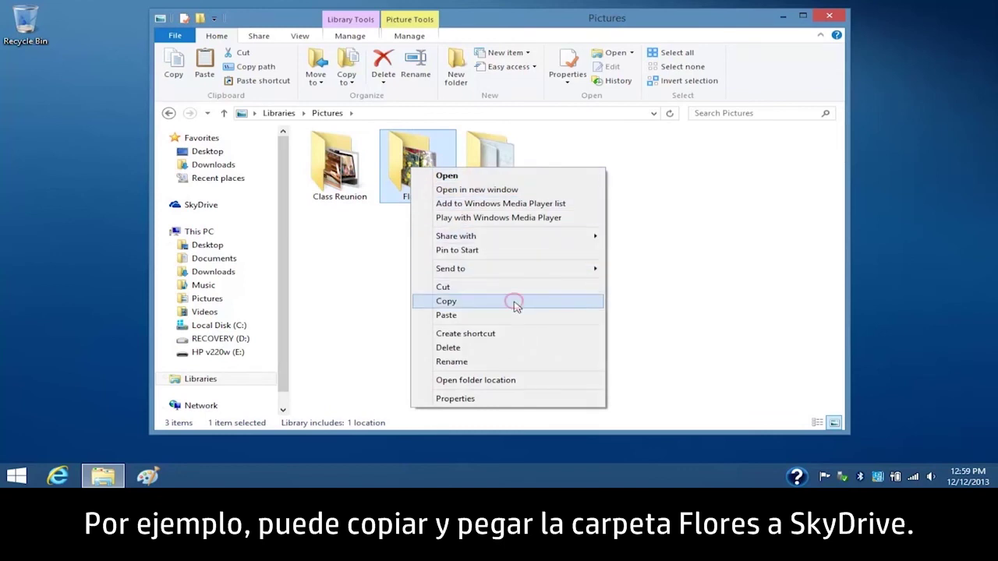
{"action": "left_click", "coordinate": [230, 207]}
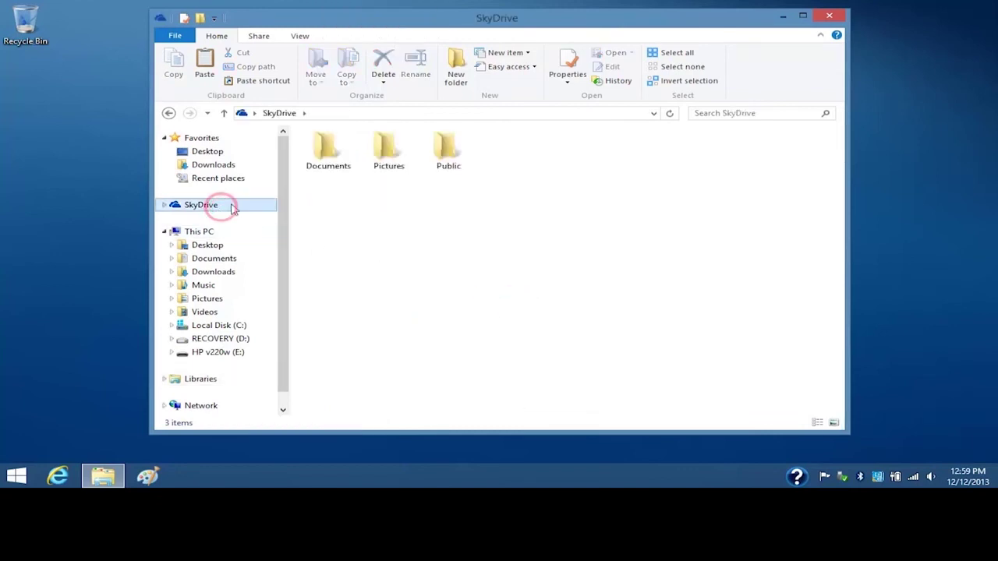
{"action": "double_click", "coordinate": [378, 152]}
{"action": "right_click", "coordinate": [377, 151]}
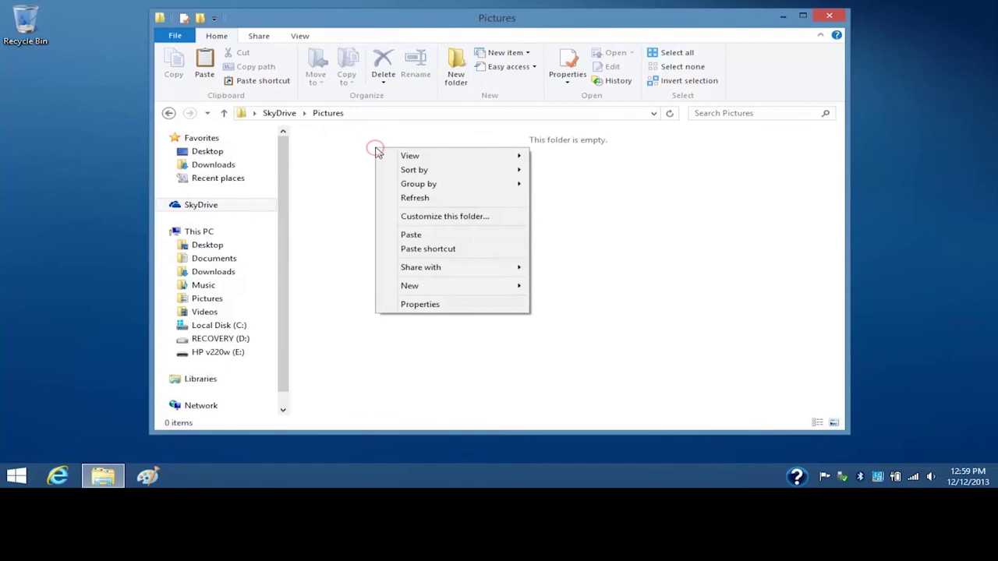
{"action": "left_click", "coordinate": [461, 235]}
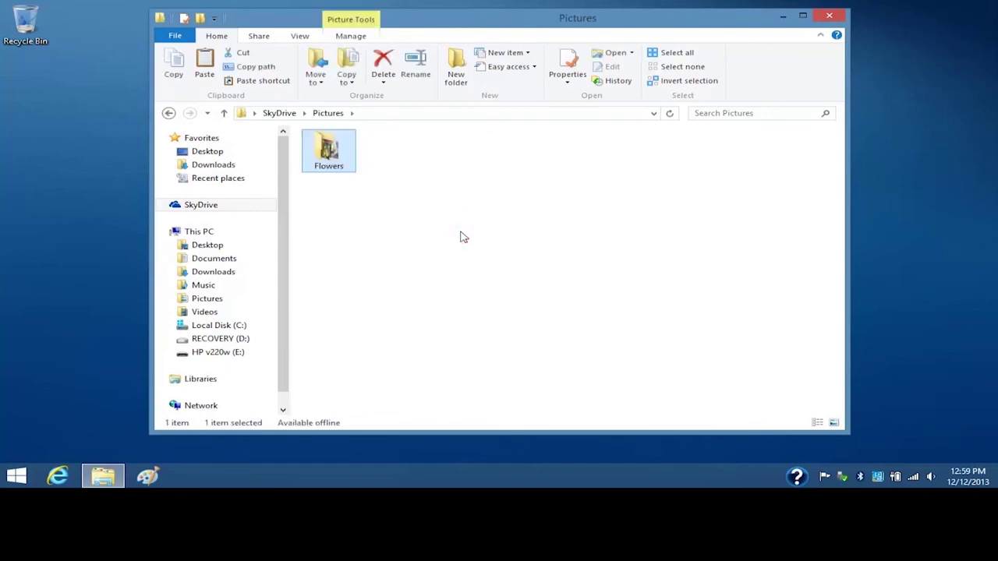